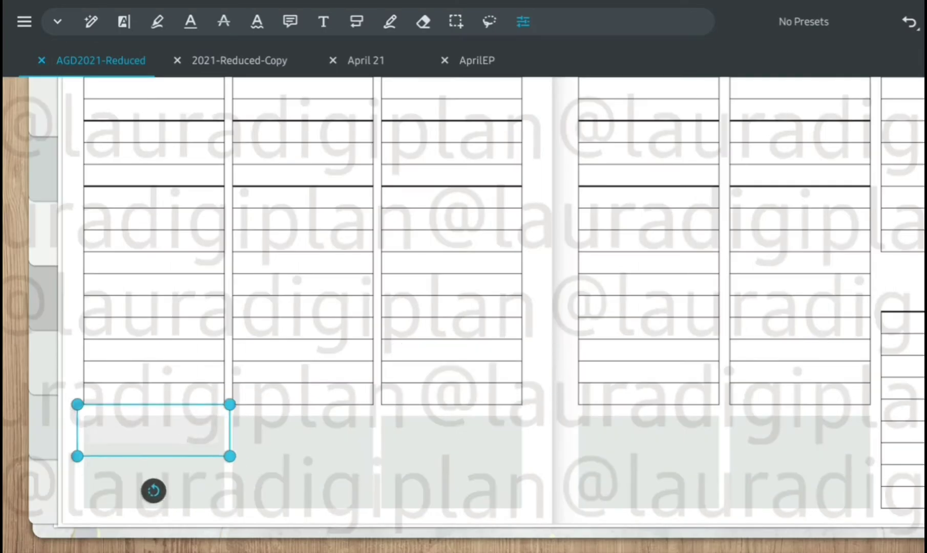
- Stretch the grey colour block to fill the base of its day column
left_click_drag(228, 455, 236, 458)
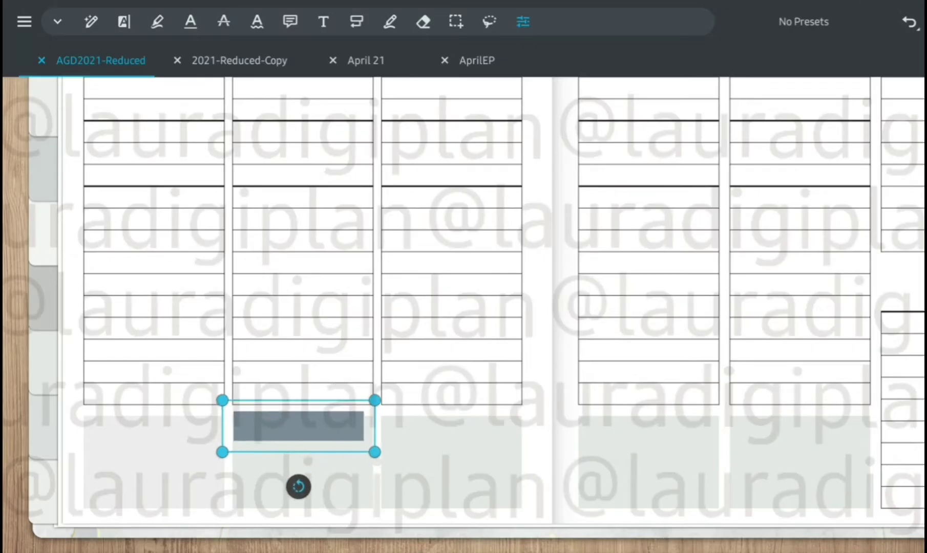
left_click_drag(374, 452, 384, 459)
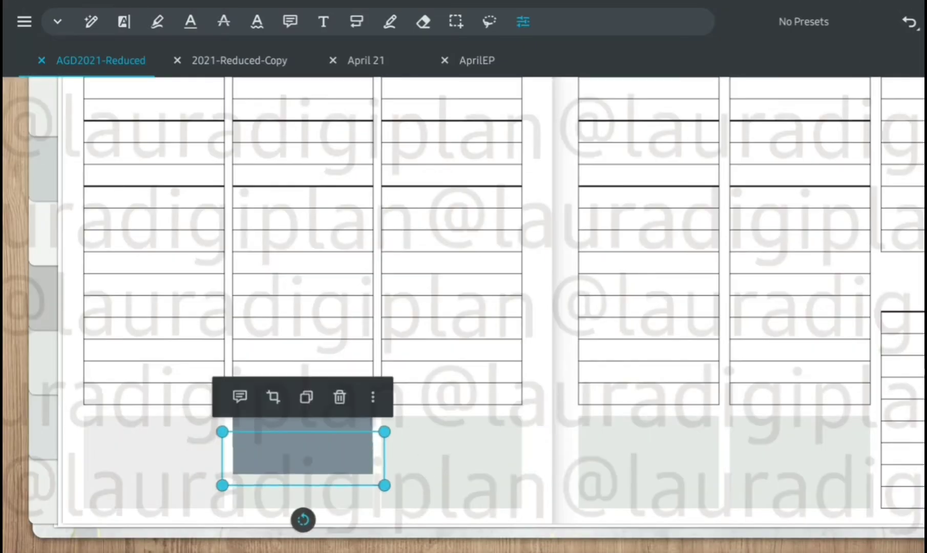
left_click_drag(387, 488, 378, 484)
left_click_drag(215, 487, 216, 483)
left_click(463, 290)
- Paste grey and pink block copies under the columns and fit the Wednesday sticker over its header
key("ctrl+v")
left_click(289, 486)
left_click(290, 485)
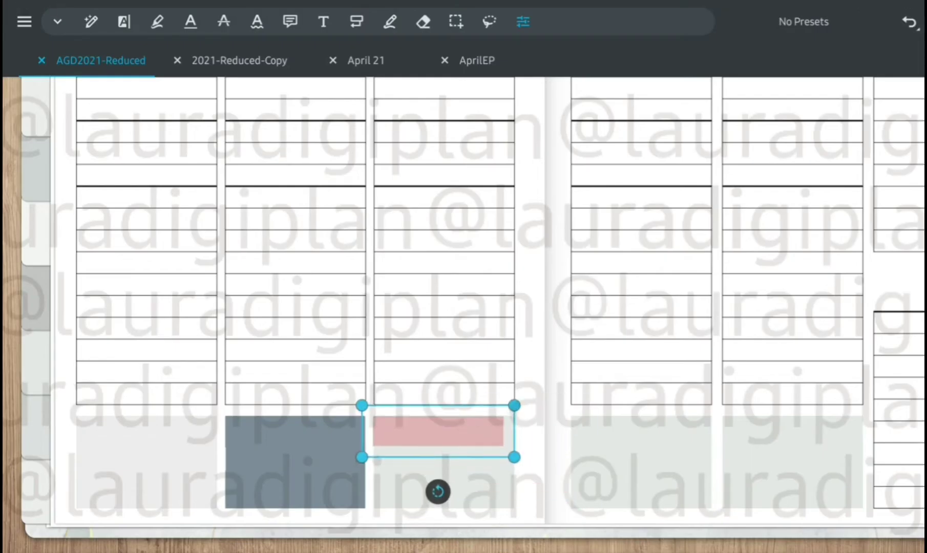
key("ctrl+c")
key("ctrl+v")
left_click_drag(443, 463, 471, 497)
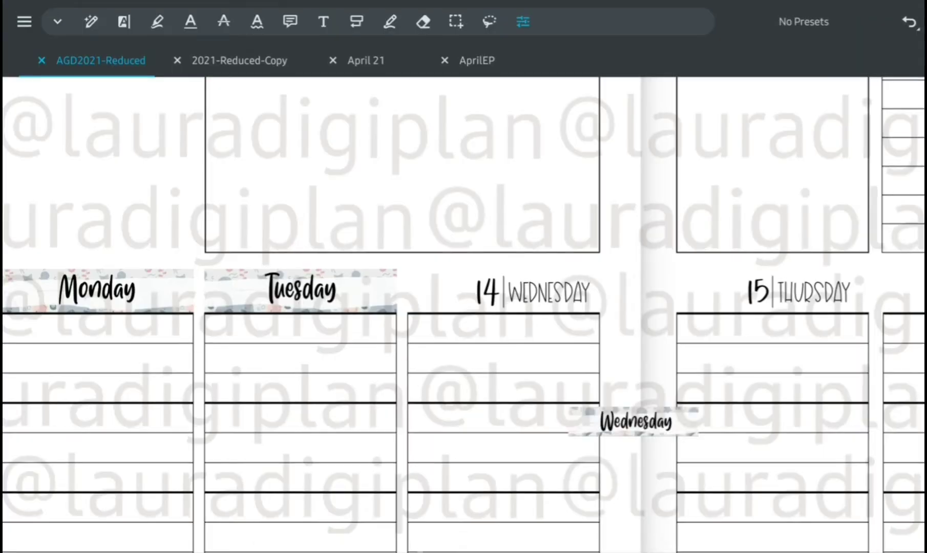
left_click_drag(634, 422, 478, 293)
left_click_drag(550, 271, 609, 258)
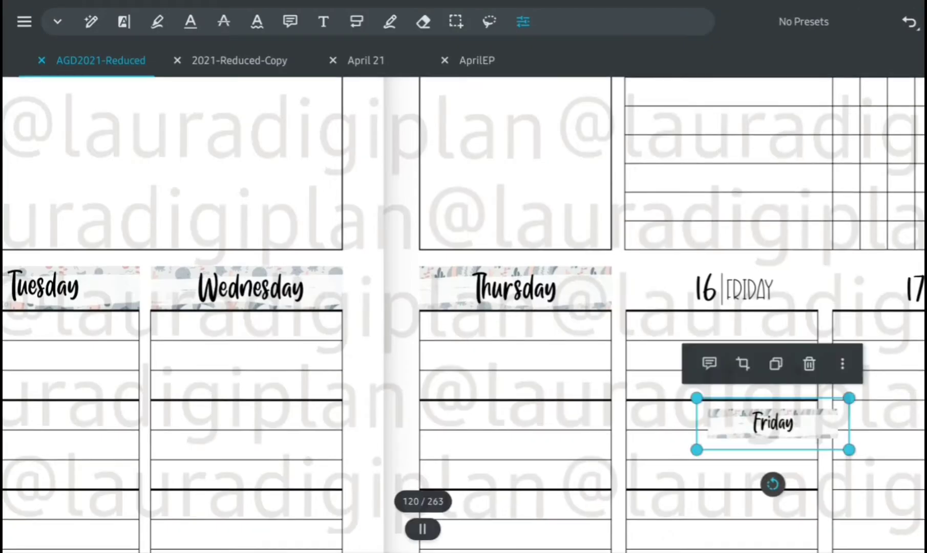
- Drag the Friday, Saturday and Sunday stickers onto their headers, enlarging Saturday's to cover it
left_click_drag(774, 424, 691, 293)
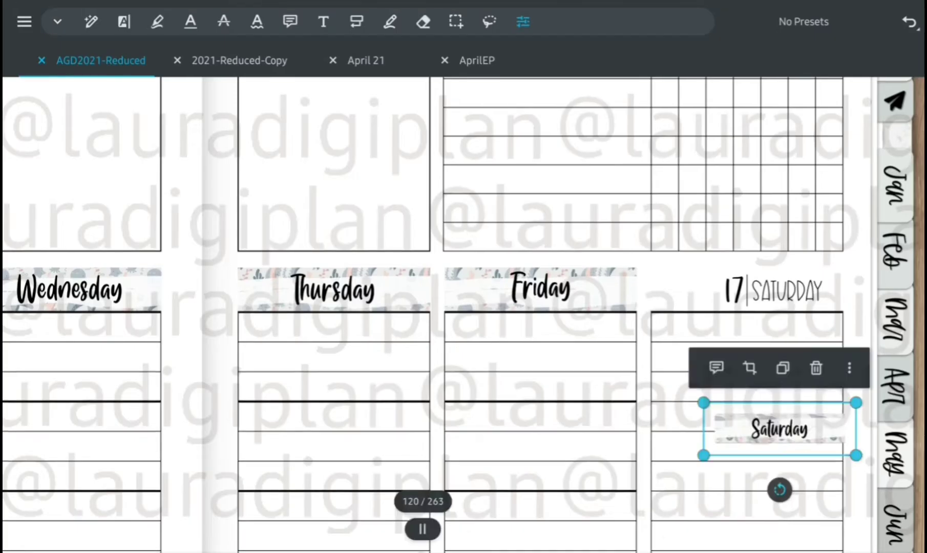
left_click_drag(778, 429, 750, 293)
left_click_drag(855, 404, 856, 258)
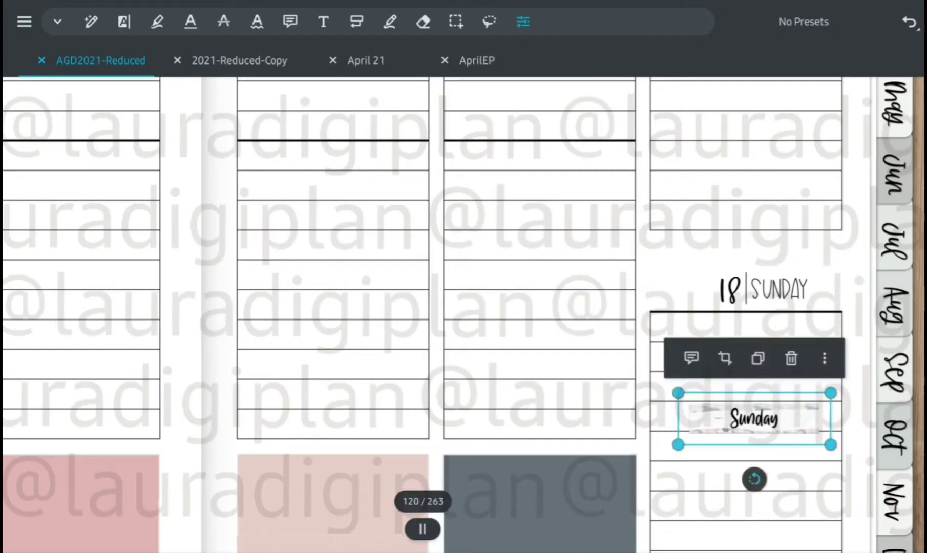
left_click_drag(753, 411, 725, 295)
- Enlarge the Sunday header sticker to fit its header
left_click_drag(797, 286, 856, 255)
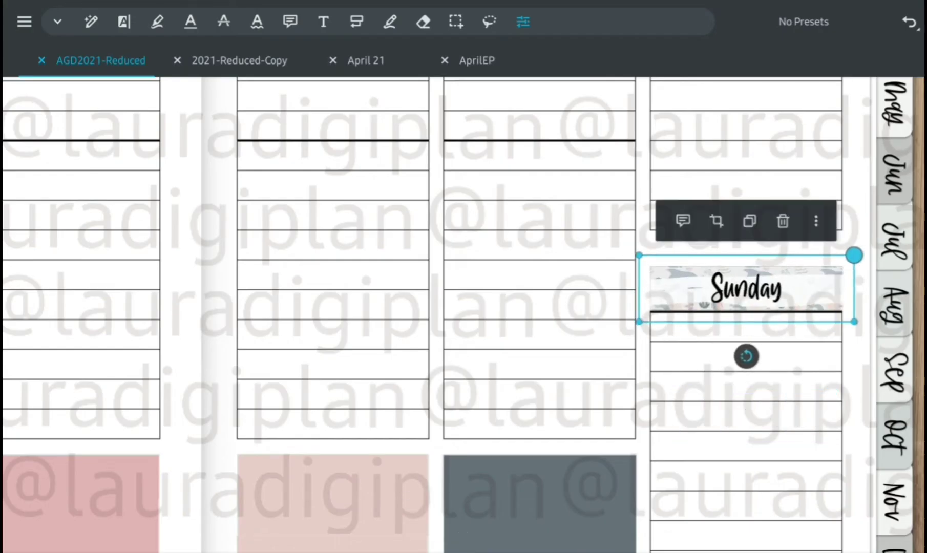
left_click(539, 239)
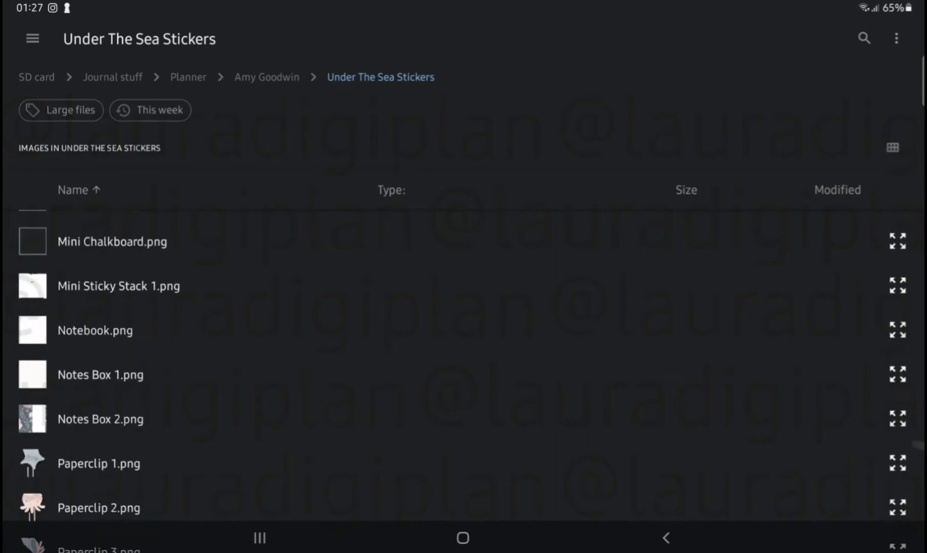
scroll(463, 362, "up", 10)
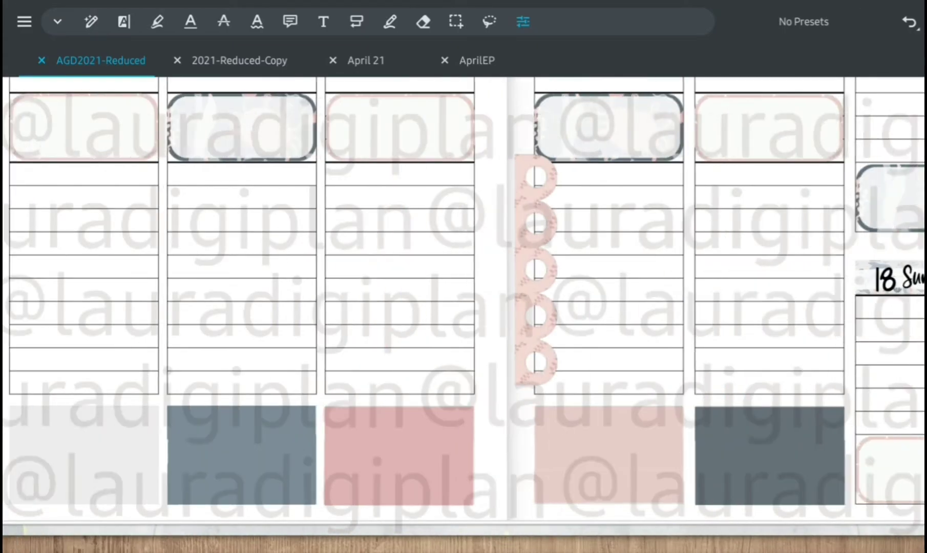
- Place pink washi strips at the top of the Tuesday and Thursday columns
left_click(535, 275)
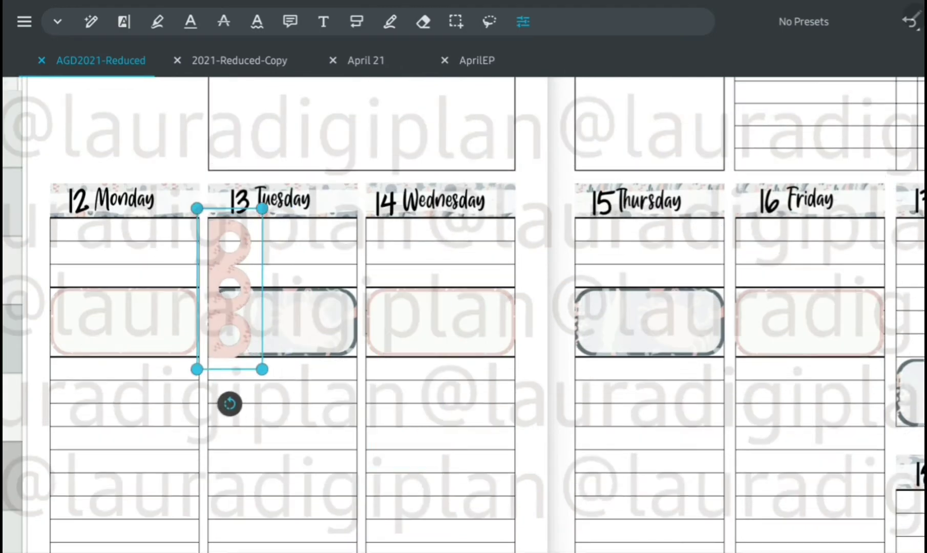
left_click_drag(448, 232, 217, 250)
left_click(434, 435)
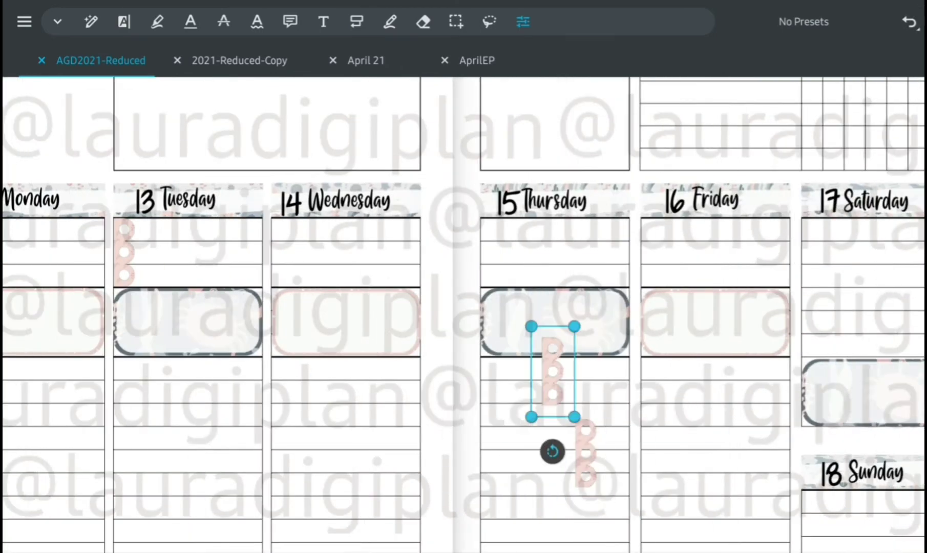
left_click_drag(552, 371, 492, 249)
left_click(434, 434)
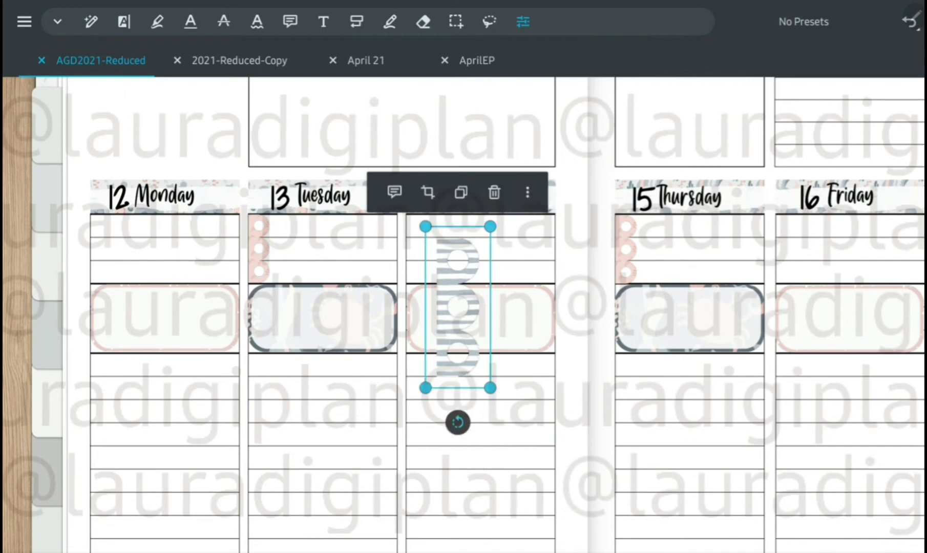
- Add striped washi strips to the Monday, Wednesday, Friday and Sunday columns
left_click_drag(458, 308, 113, 284)
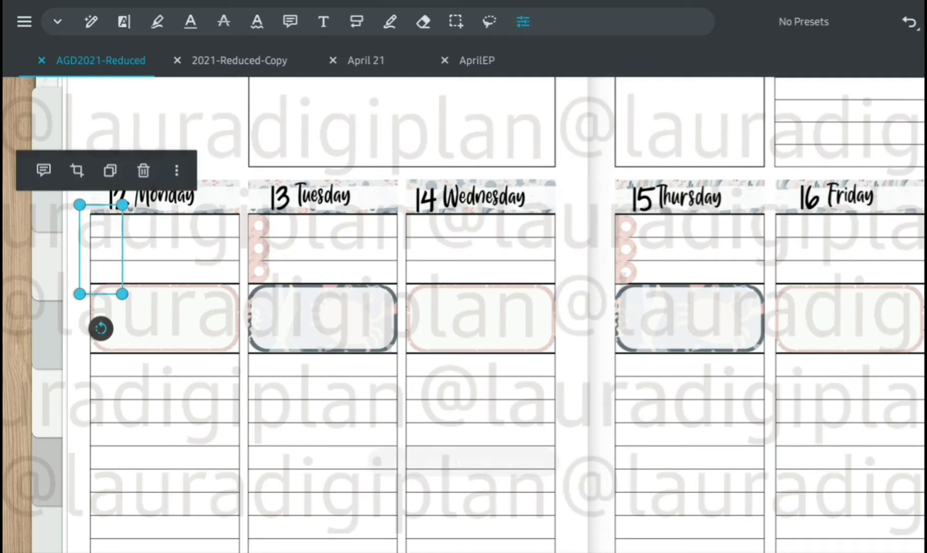
left_click(420, 246)
left_click(482, 397)
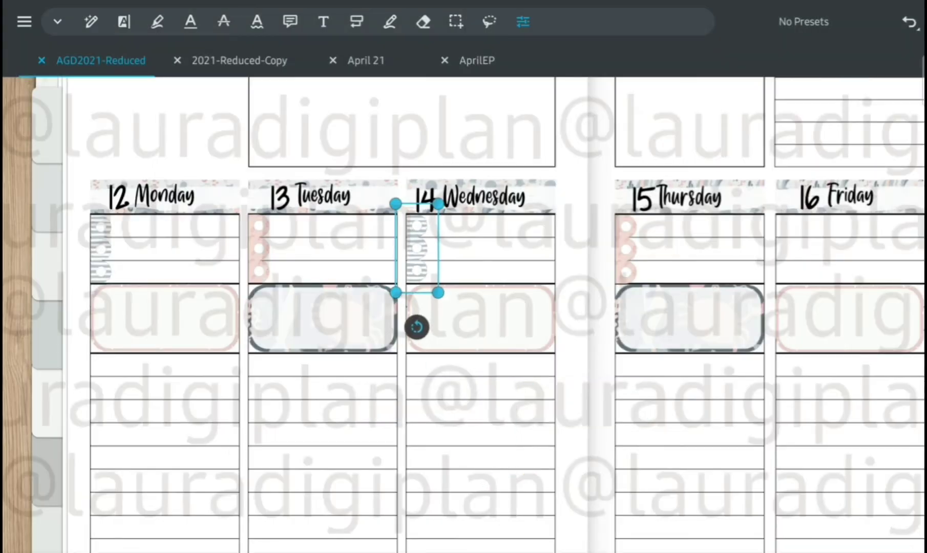
left_click_drag(651, 434, 405, 435)
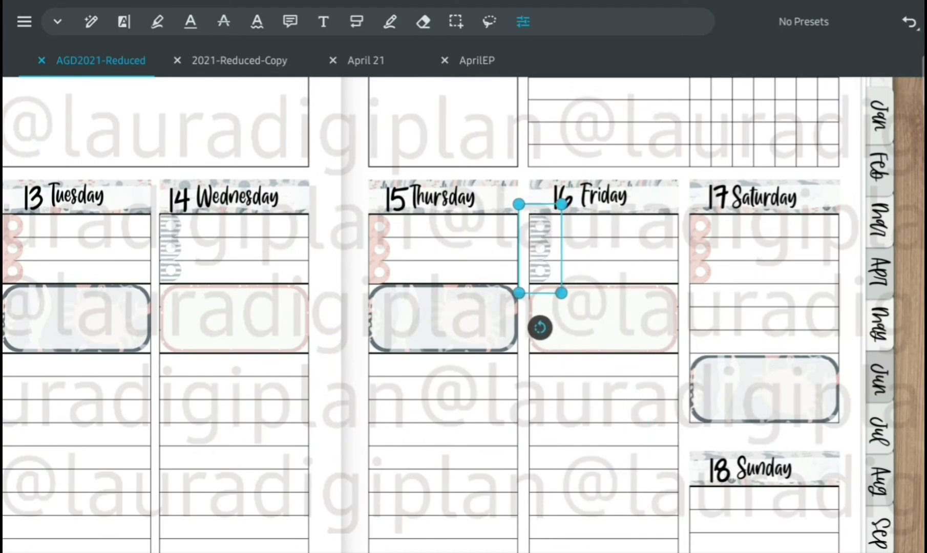
left_click(435, 398)
scroll(464, 326, "down", 4)
left_click(702, 391)
left_click(608, 441)
left_click(434, 289)
- Insert the dolphin sticker from Files and set it in the box above Thursday
left_click(456, 21)
left_click(422, 427)
scroll(463, 362, "down", 5)
left_click(95, 431)
left_click_drag(492, 275, 536, 195)
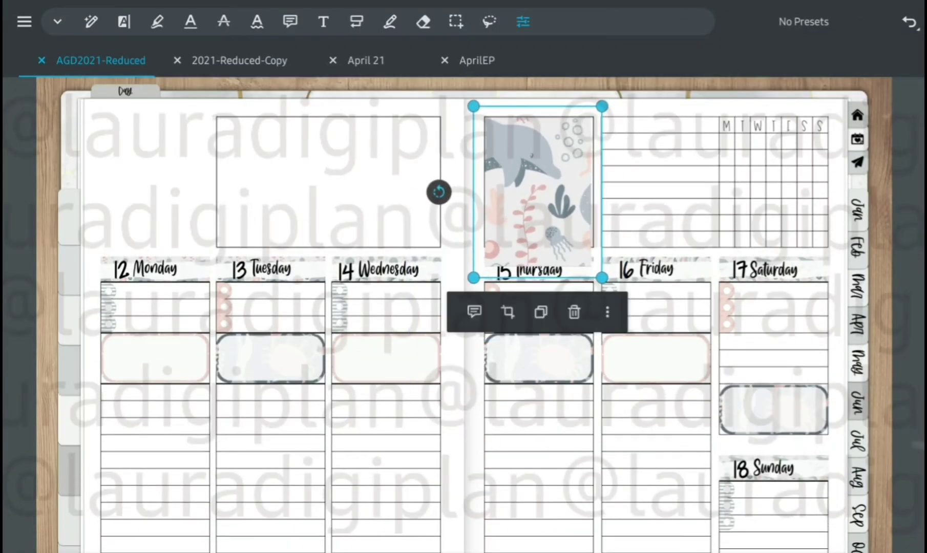
- Crop the bottom off the dolphin sticker
left_click(455, 21)
left_click_drag(539, 281, 539, 250)
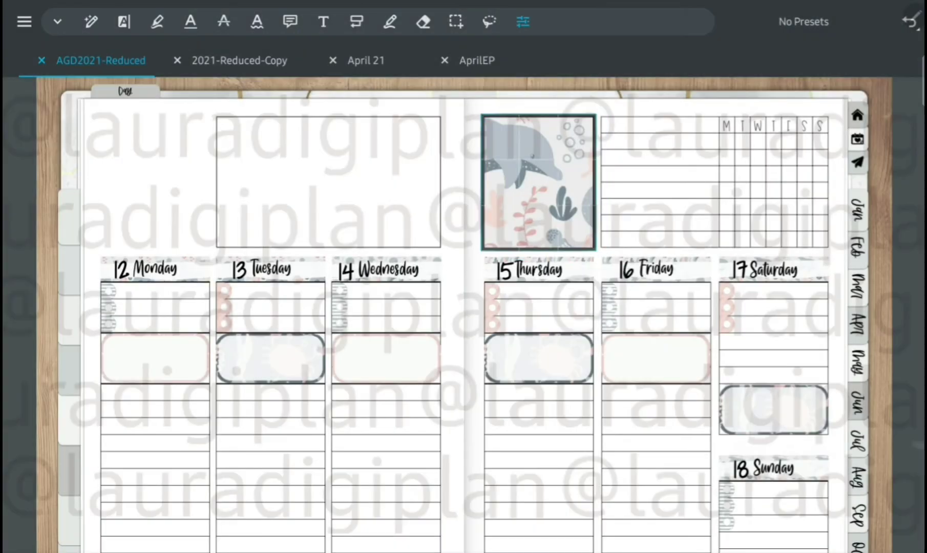
left_click(502, 293)
- Insert the striped washi image, flatten it and fit it over the top-left box
left_click(290, 434)
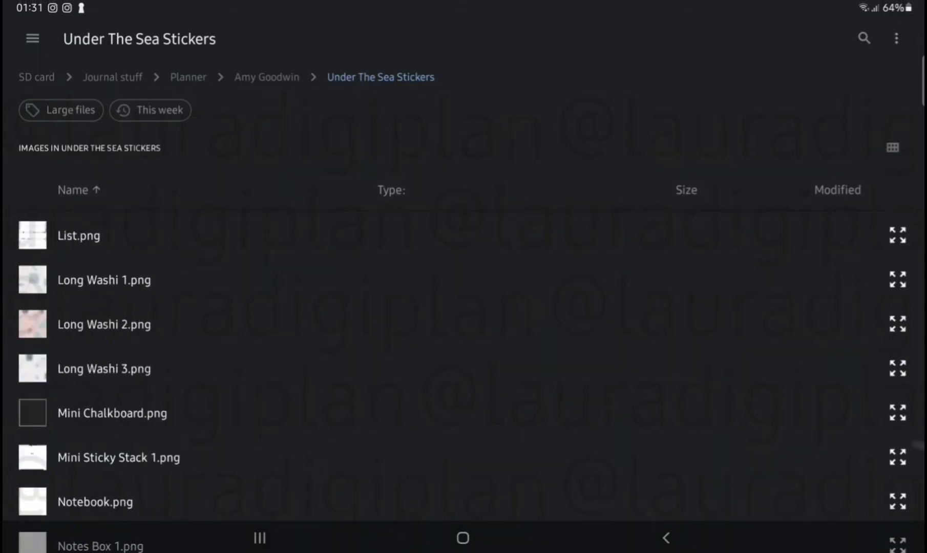
left_click(104, 325)
left_click_drag(434, 105, 411, 108)
left_click(318, 184)
left_click(362, 293)
left_click(326, 320)
left_click_drag(307, 182, 369, 283)
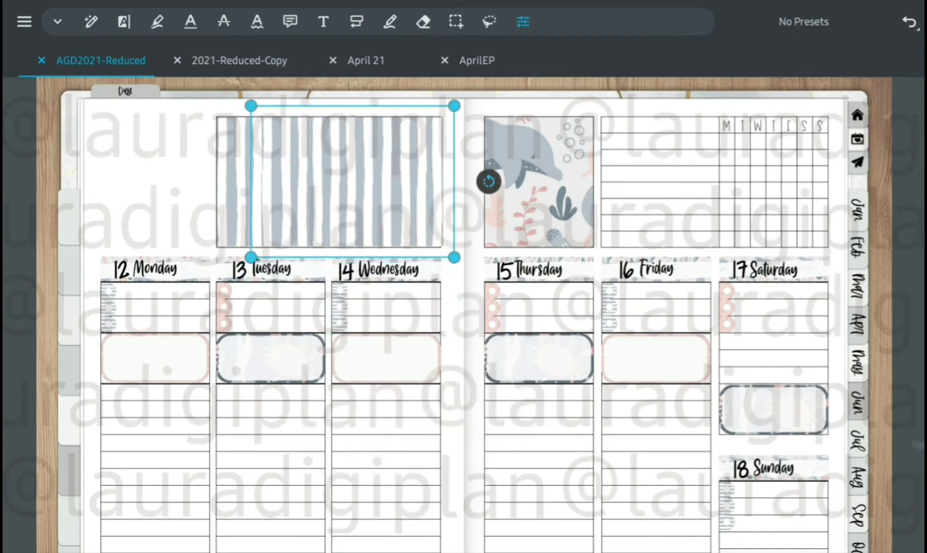
left_click_drag(352, 181, 349, 181)
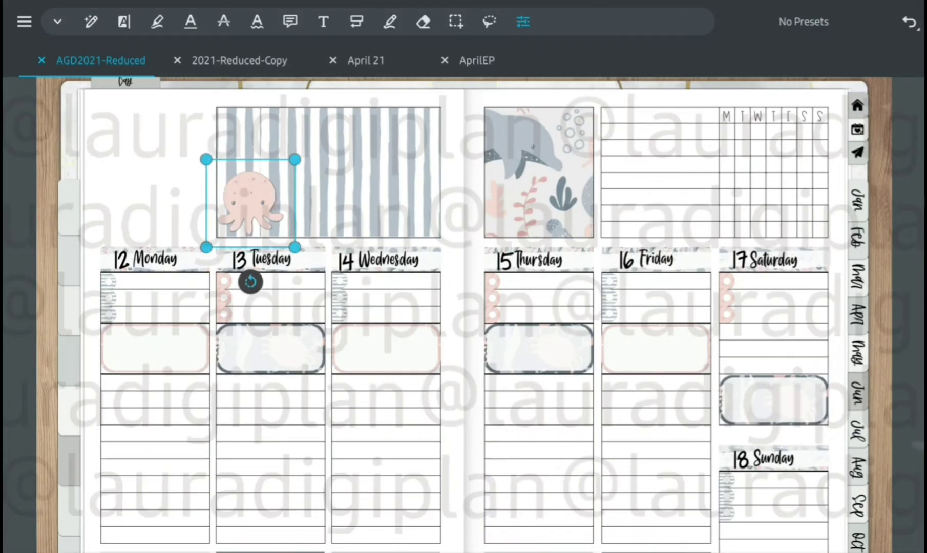
- Paste several octopus copies into the header and shrink a seaweed sticker in beside them
left_click(246, 195)
left_click(420, 391)
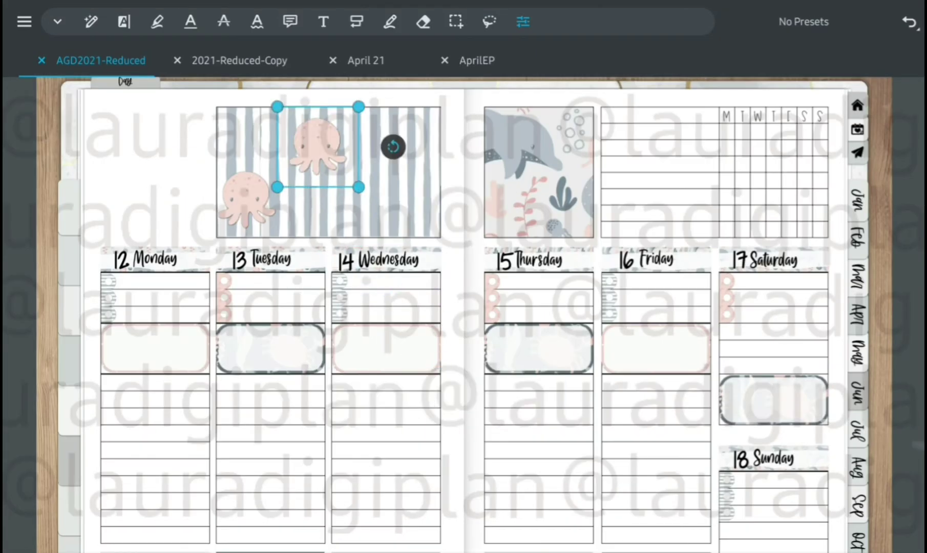
left_click(318, 145)
left_click(420, 391)
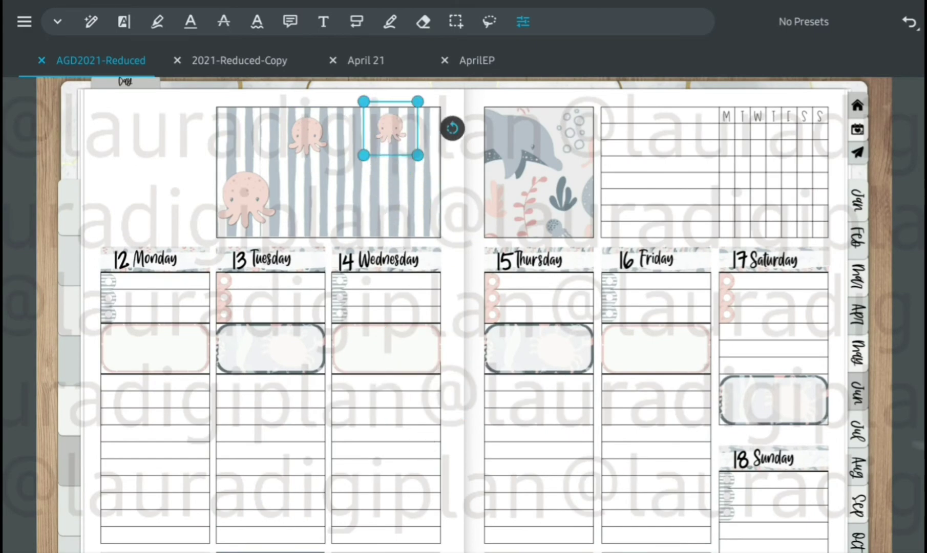
left_click(431, 369)
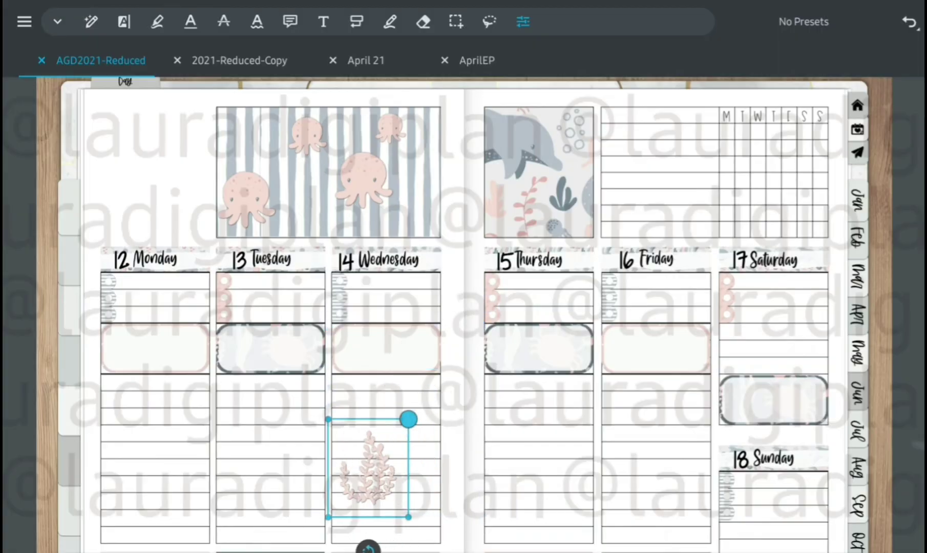
left_click_drag(406, 435, 420, 203)
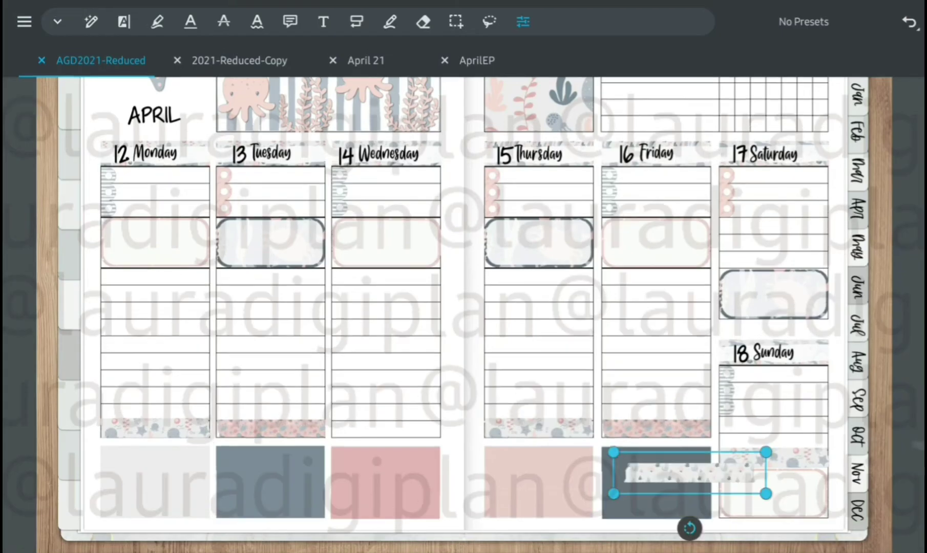
- Move a washi strip to Wednesday's bottom and flatten a copy onto Saturday
left_click_drag(688, 475, 398, 427)
left_click(391, 427)
left_click(355, 372)
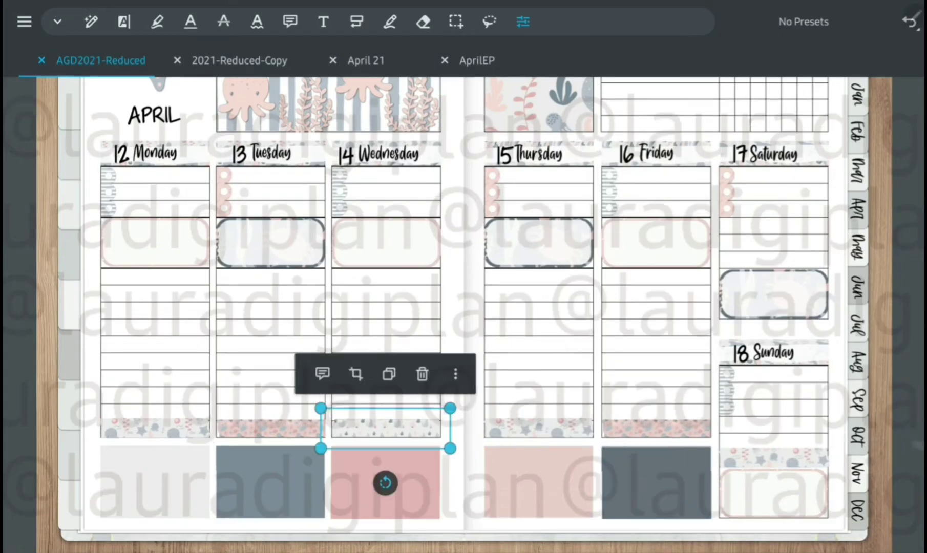
left_click(435, 361)
left_click_drag(666, 480, 771, 294)
left_click(772, 295)
left_click(652, 362)
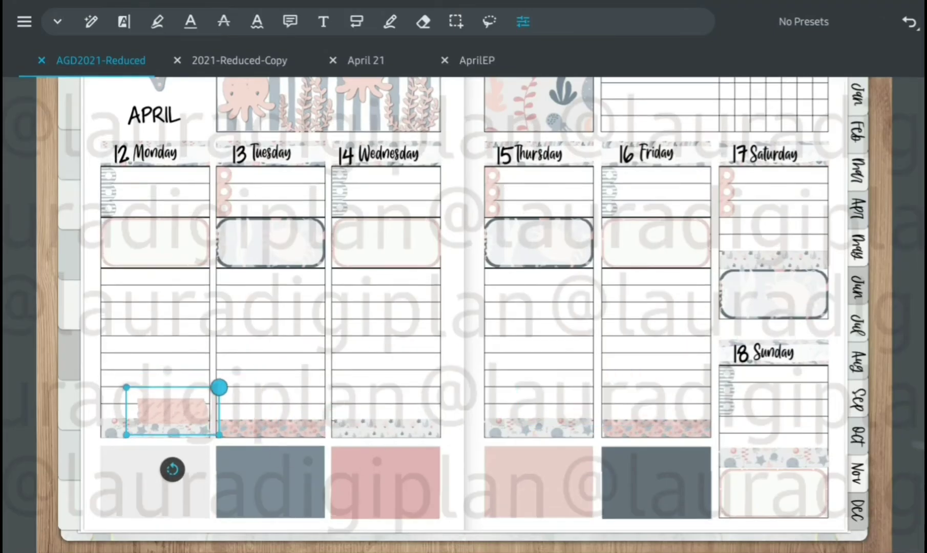
- Flatten the Monday and Thursday washi strips onto the page
left_click(145, 354)
left_click(180, 416)
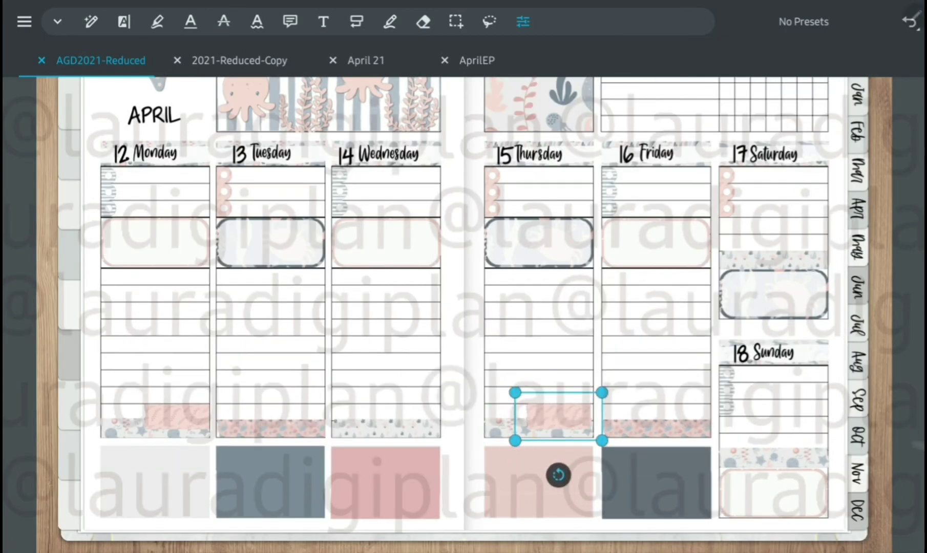
left_click(557, 417)
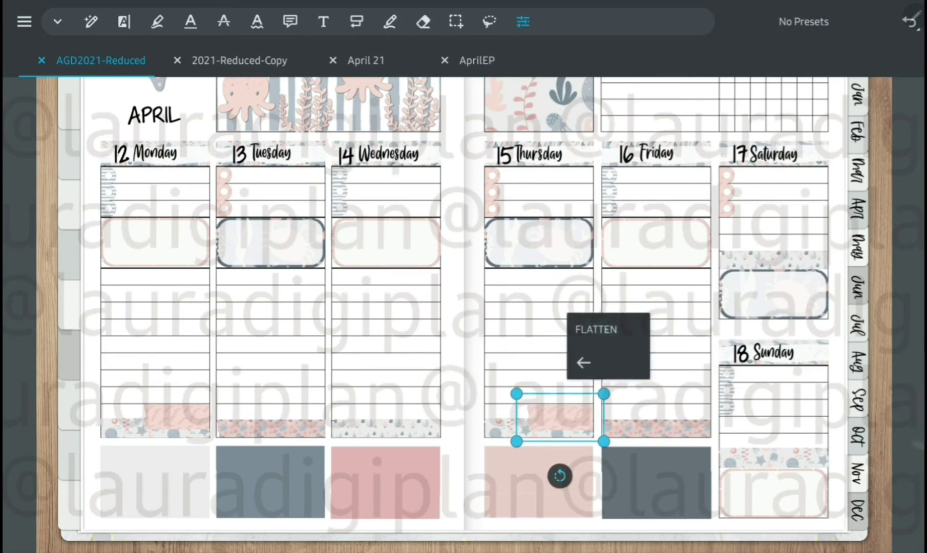
left_click(596, 330)
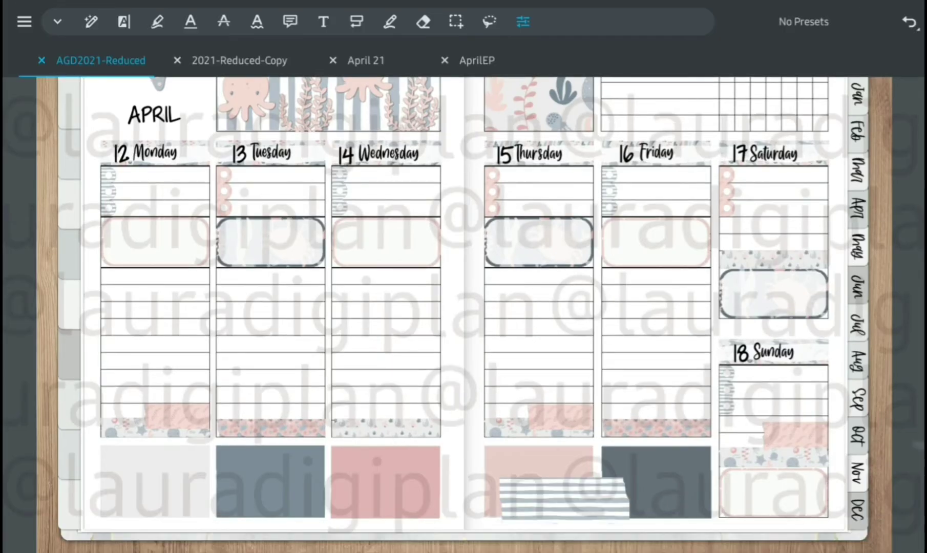
- Resize a striped strip at Tuesday's bottom and flatten a copy onto Friday
left_click_drag(564, 495, 275, 406)
left_click_drag(359, 438, 297, 443)
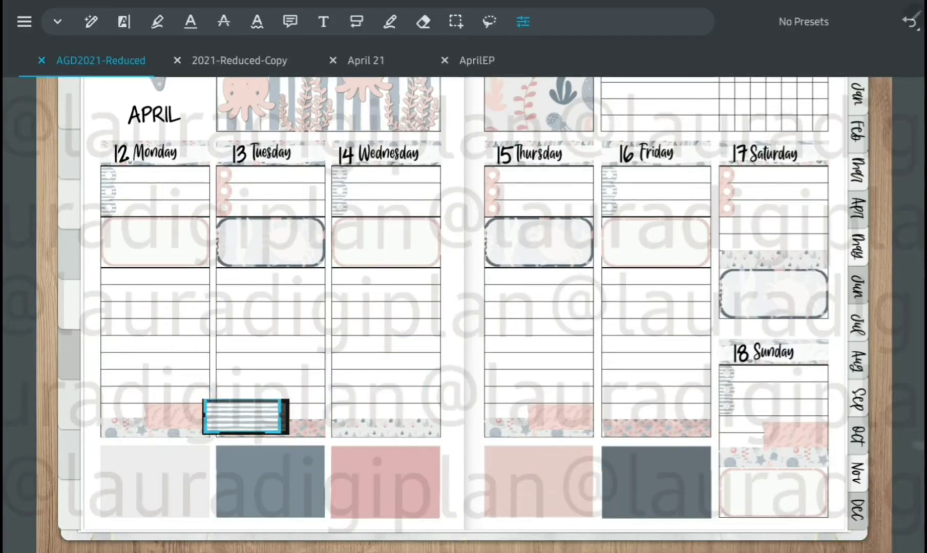
left_click_drag(246, 416, 289, 413)
left_click_drag(196, 444, 250, 440)
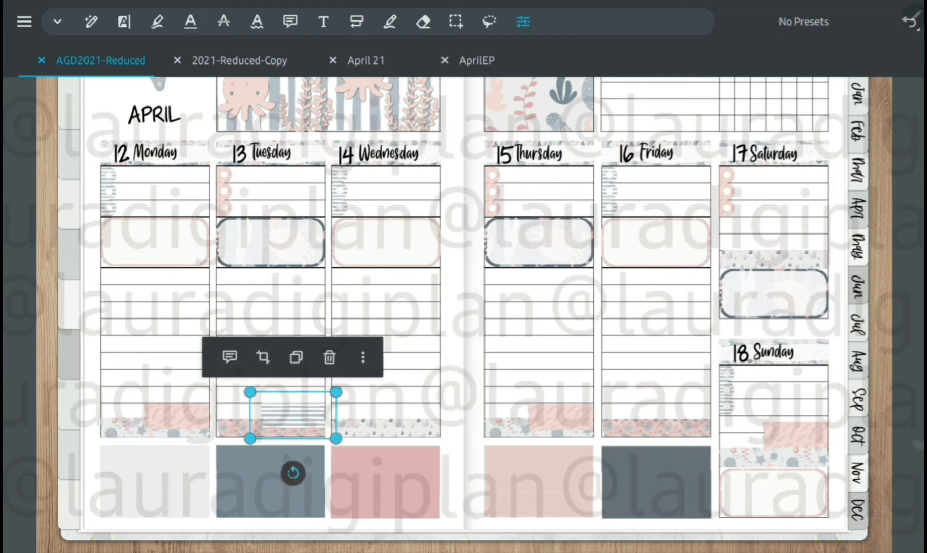
left_click(673, 413)
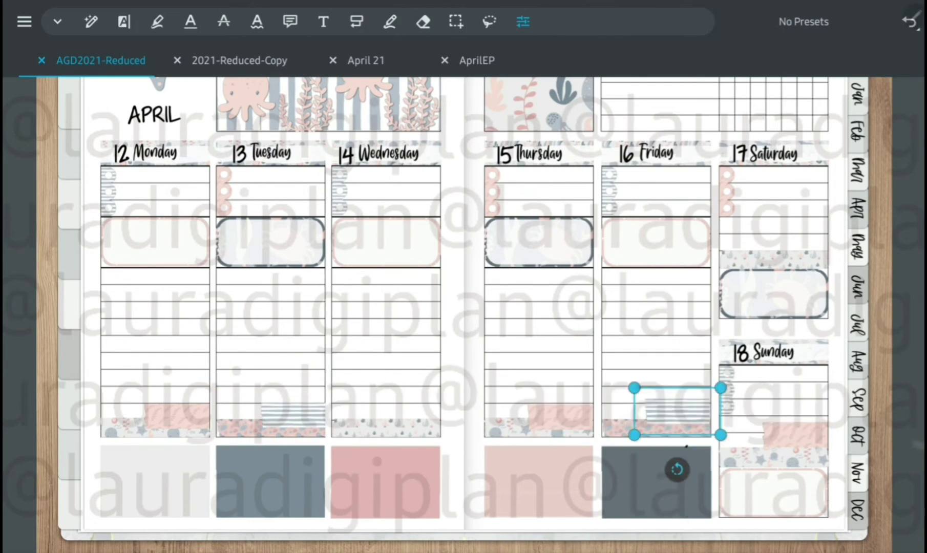
left_click(746, 355)
left_click(713, 326)
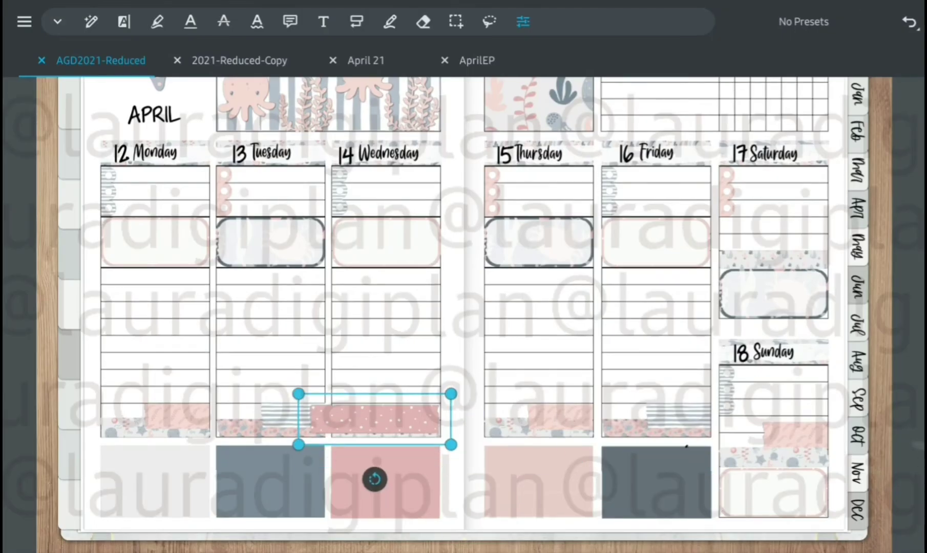
- Crop the pink dotted strip at Wednesday's bottom and copy it
left_click_drag(377, 416, 449, 416)
left_click(449, 417)
left_click(449, 359)
left_click(415, 414)
left_click(413, 358)
left_click(384, 326)
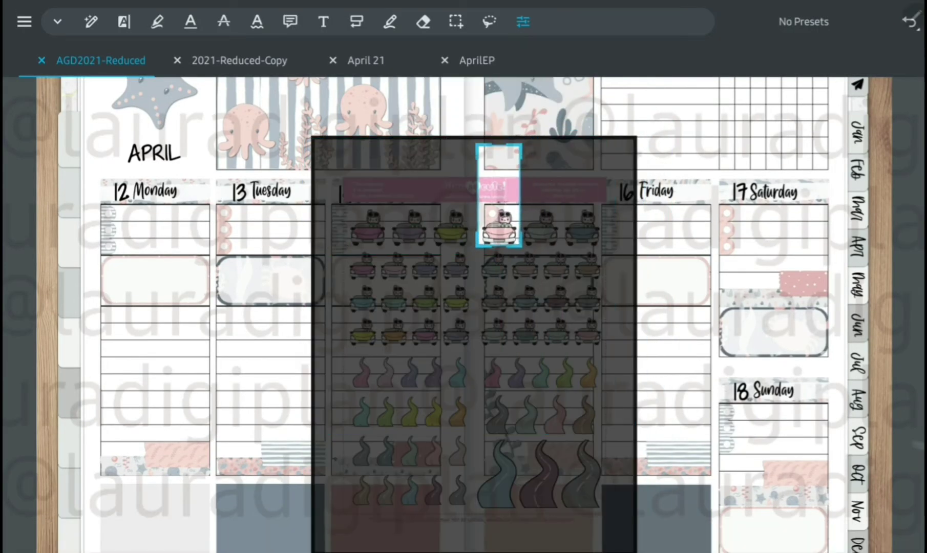
left_click(439, 98)
mouse_move(498, 229)
left_mouse_down()
mouse_move(287, 283)
mouse_move(376, 279)
mouse_move(299, 283)
left_mouse_up()
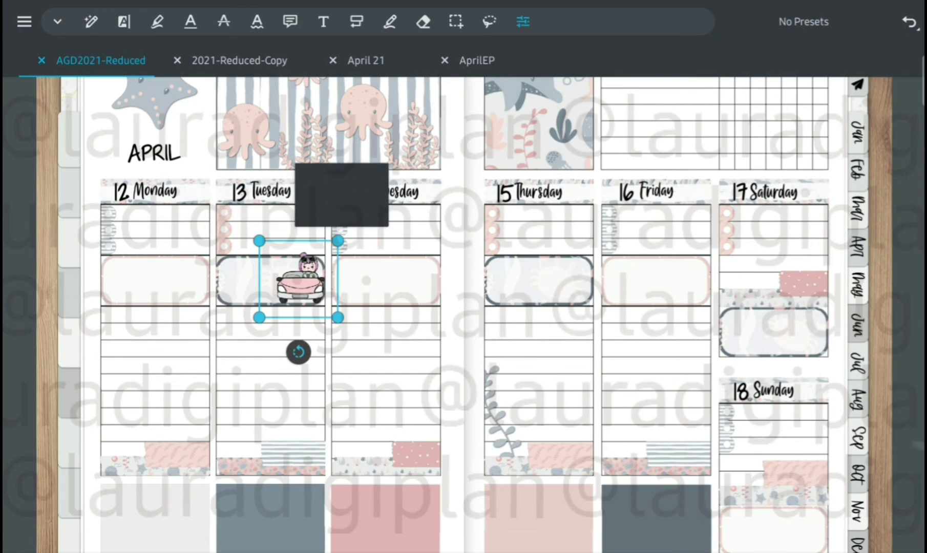
left_click(405, 391)
type("Lesson")
left_click(463, 145)
left_click(523, 21)
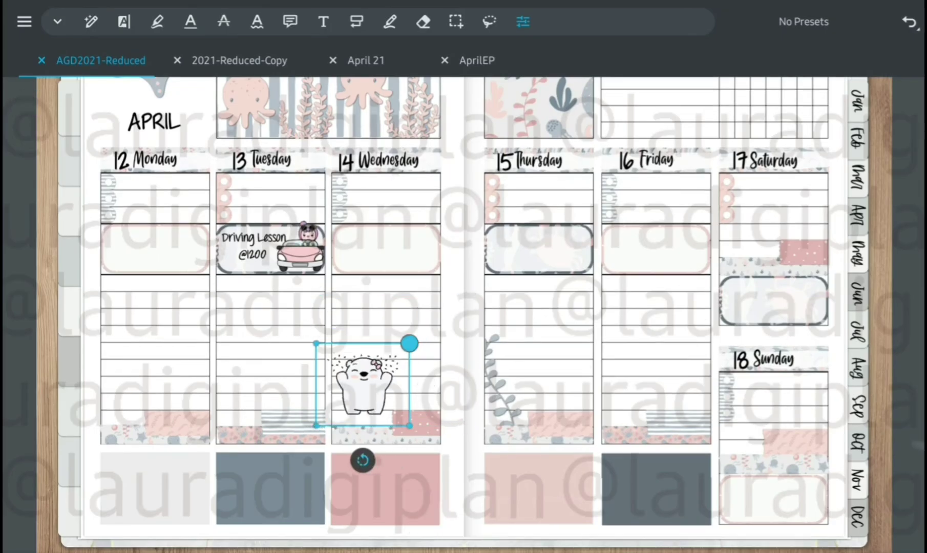
- Set the bear sticker and a 'Retail Reopens' note in Monday's box, then view full screen
left_click_drag(116, 249, 127, 246)
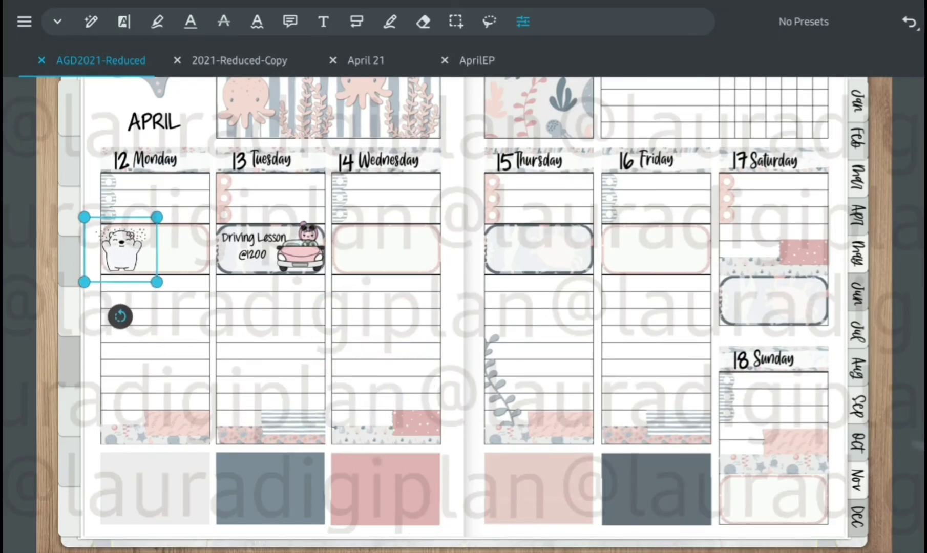
left_click(123, 247)
left_click(384, 376)
type("Retail Reopens")
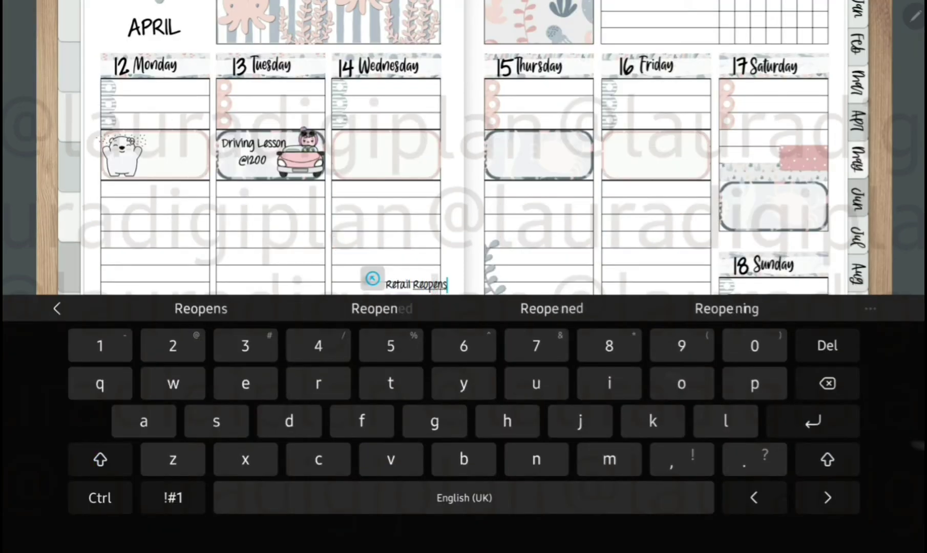
left_click(536, 145)
left_click_drag(406, 377, 174, 253)
left_click(536, 326)
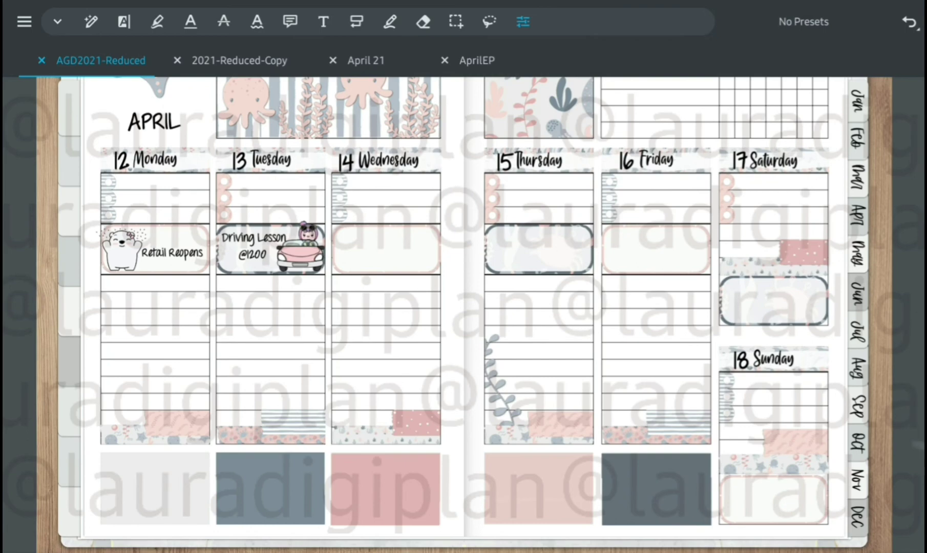
left_click(857, 93)
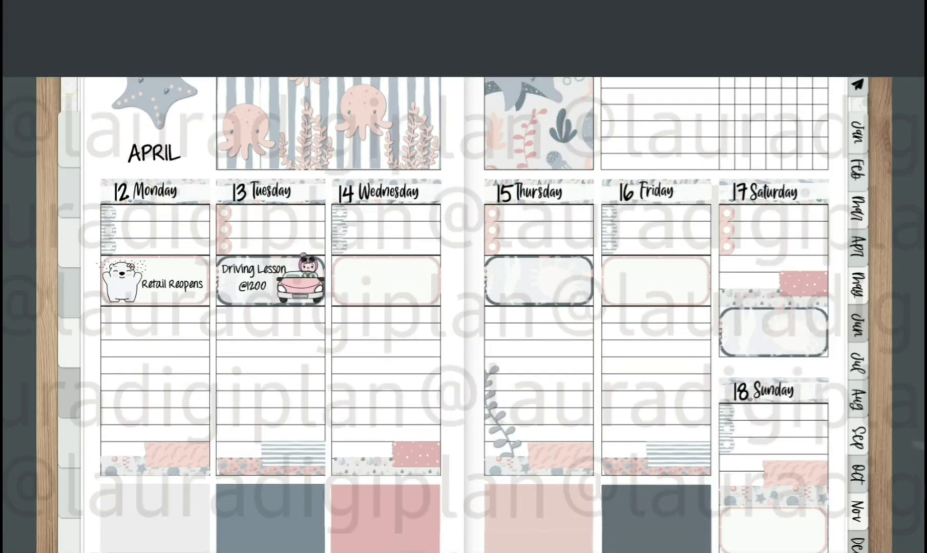